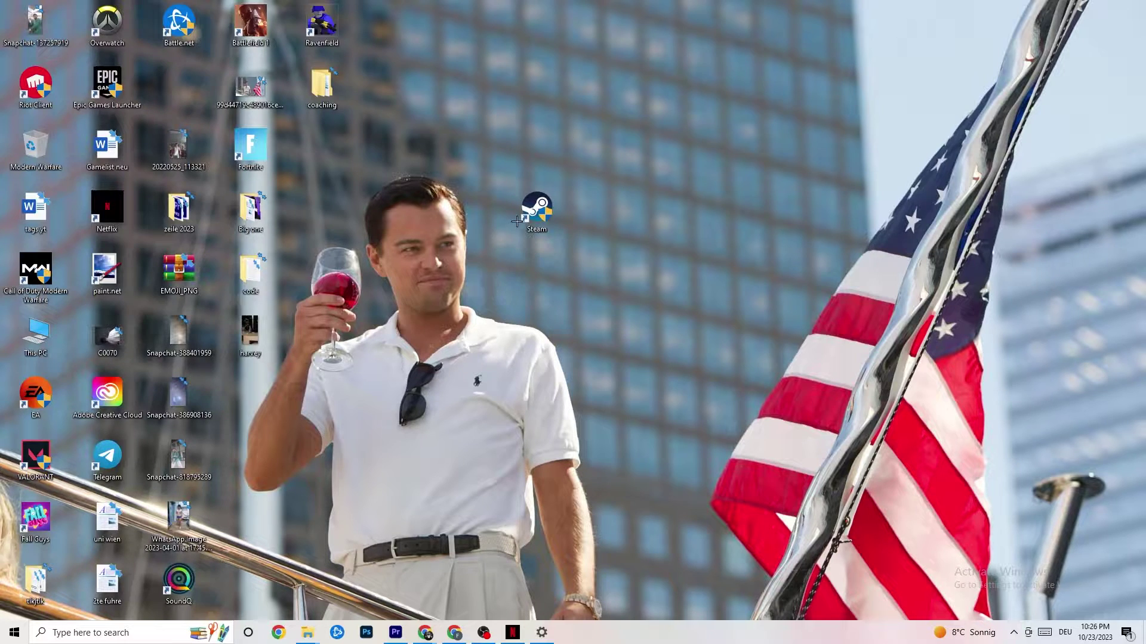
Set the Steam shortcut's Properties to run in Windows 8 compatibility mode and save.
{"action": "right_click", "coordinate": [535, 213]}
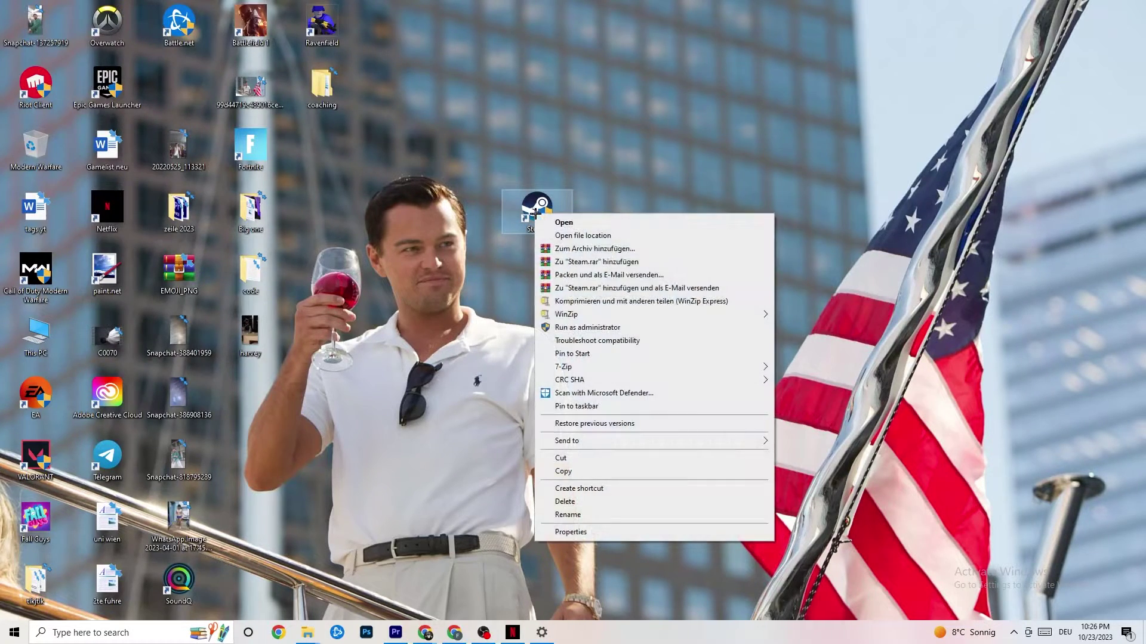
{"action": "left_click", "coordinate": [597, 533]}
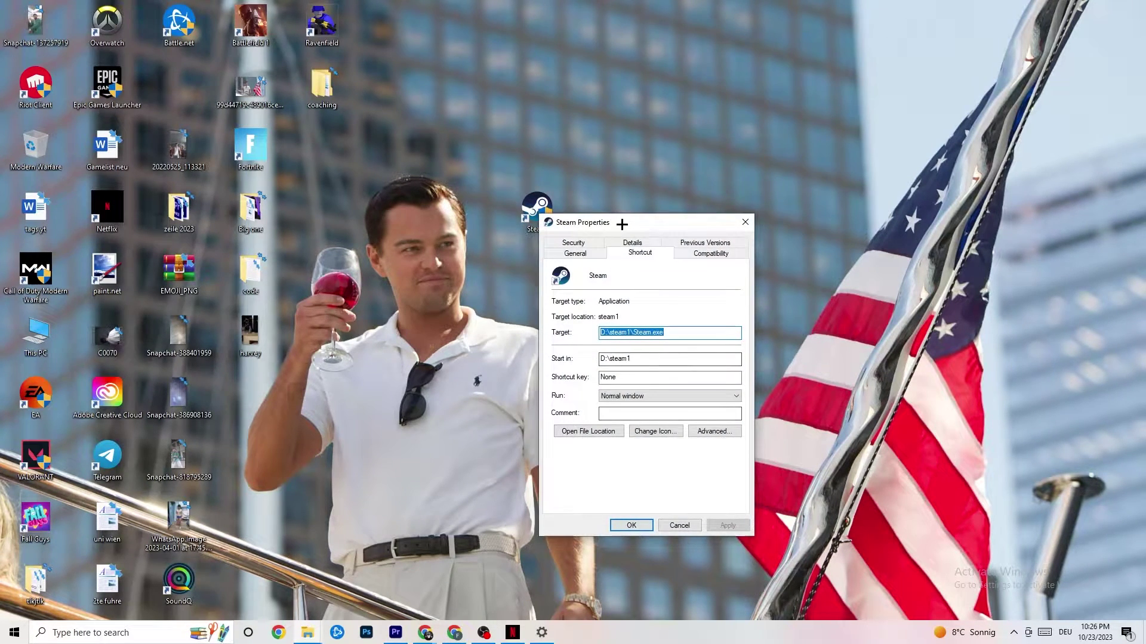
{"action": "left_click_drag", "start_coordinate": [622, 224], "coordinate": [564, 134]}
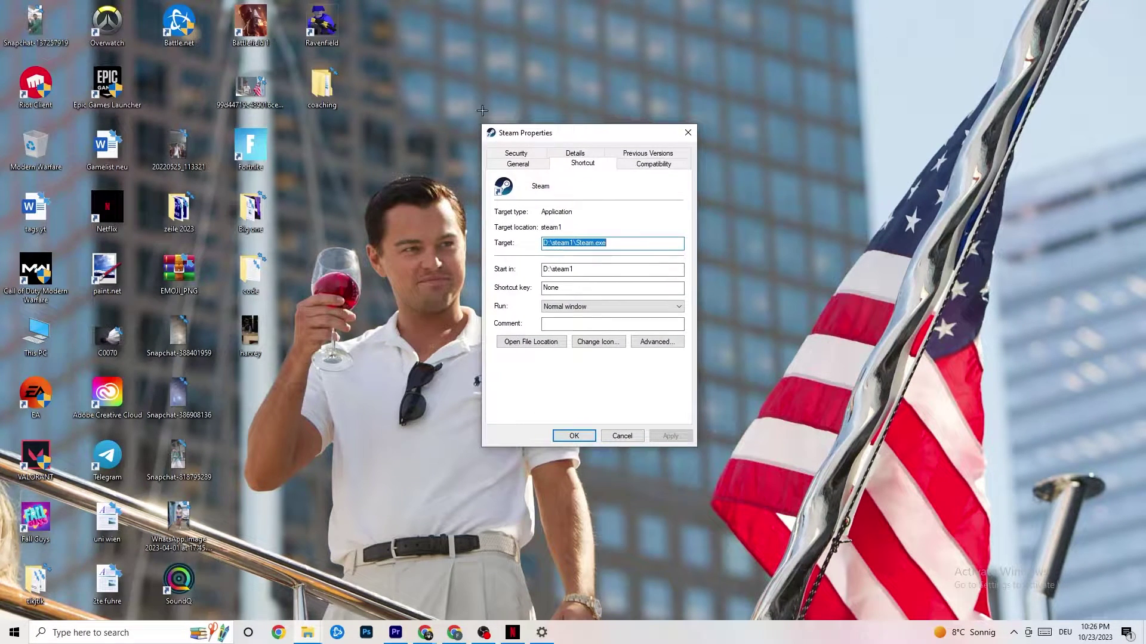
{"action": "left_click", "coordinate": [621, 162]}
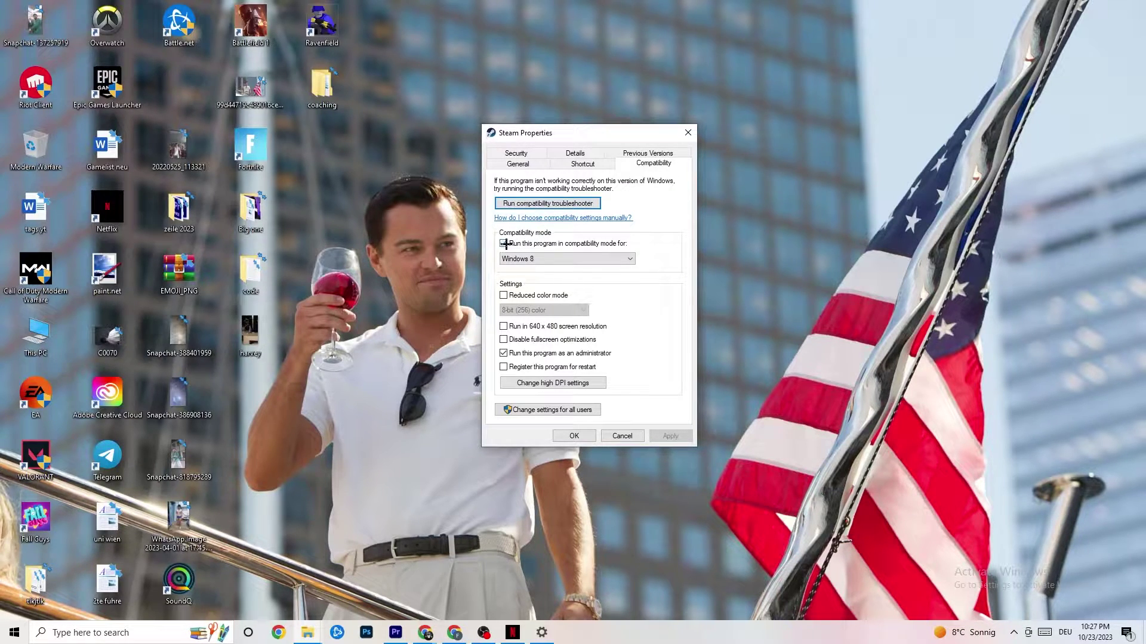
{"action": "left_click", "coordinate": [506, 244]}
{"action": "left_click", "coordinate": [534, 257]}
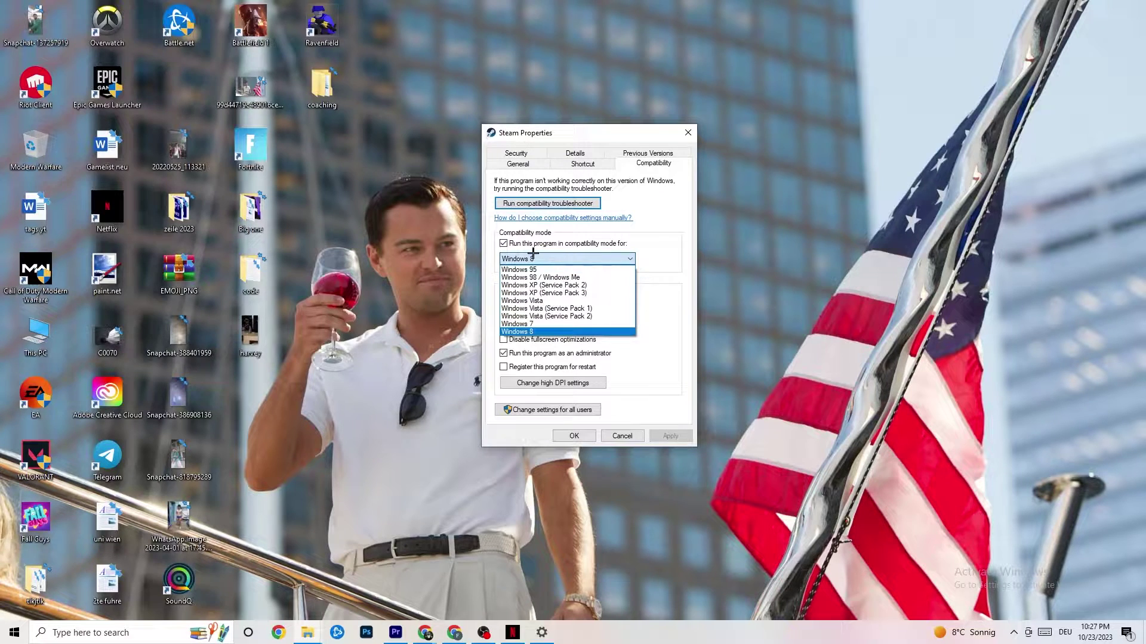
{"action": "left_click", "coordinate": [544, 332]}
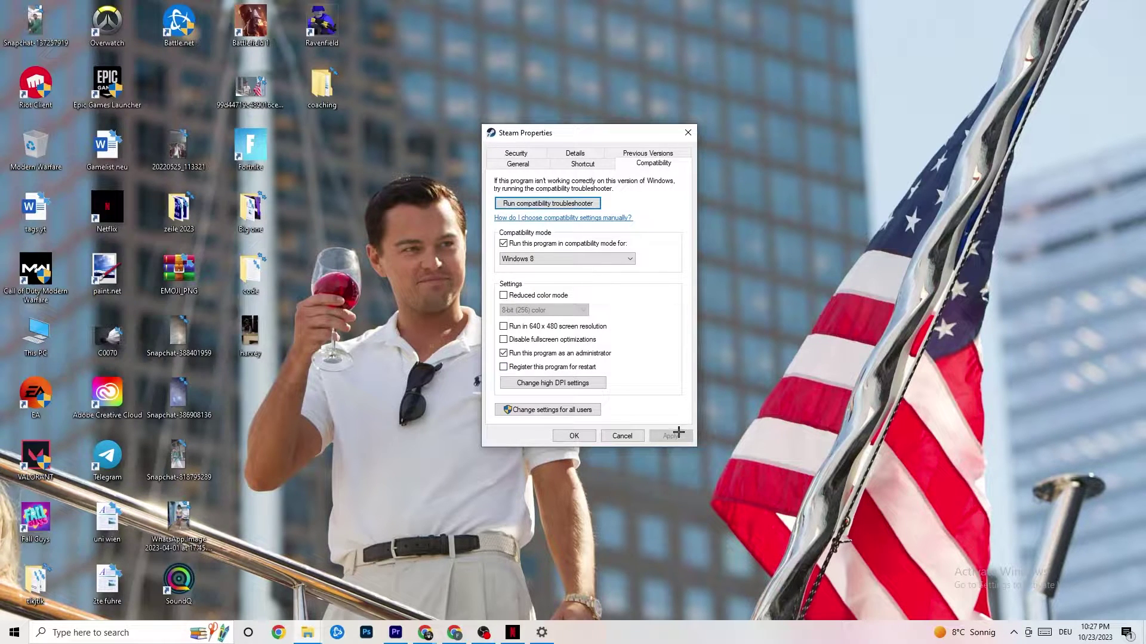
{"action": "left_click", "coordinate": [573, 437]}
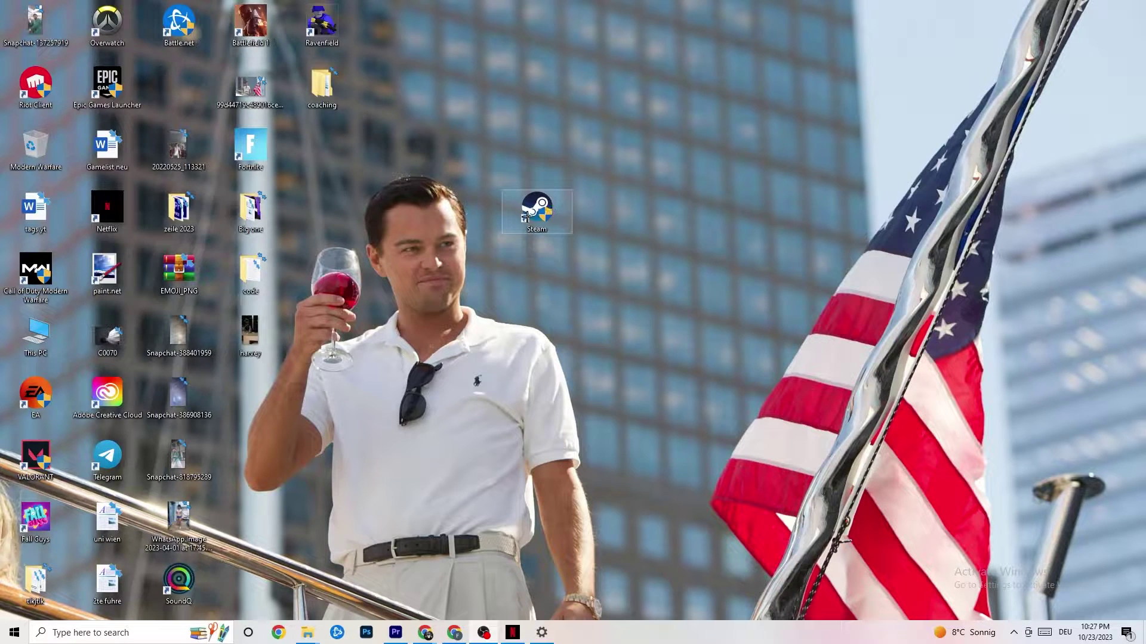
Reopen and dismiss the Steam shortcut's menu, leaving the desktop clear.
{"action": "left_click", "coordinate": [7, 633]}
{"action": "key", "text": "Escape"}
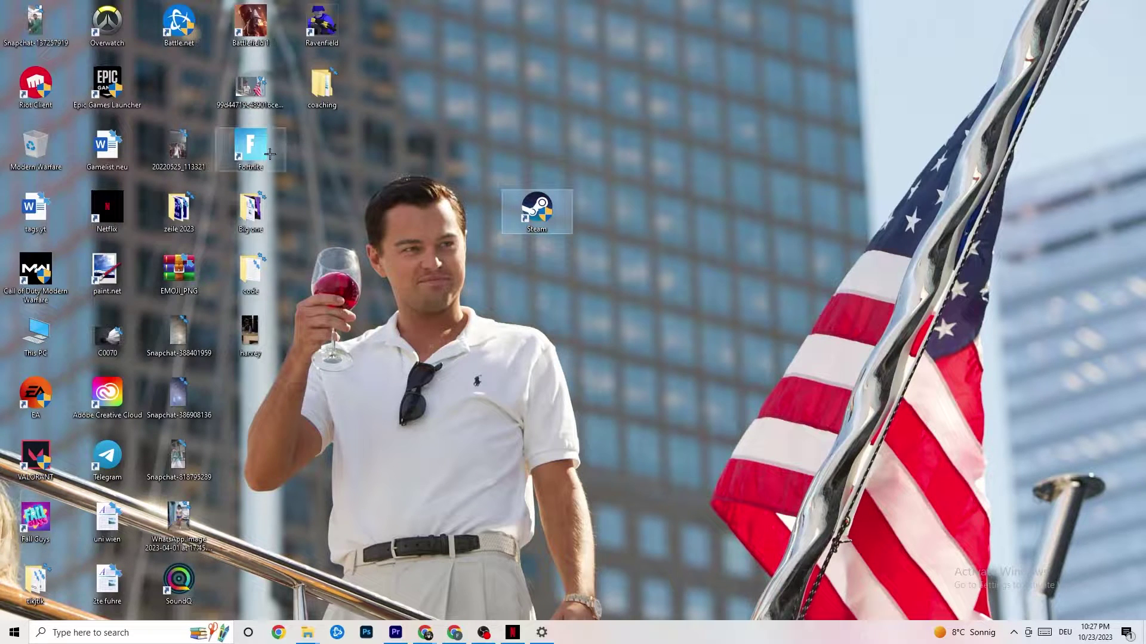
{"action": "right_click", "coordinate": [543, 209]}
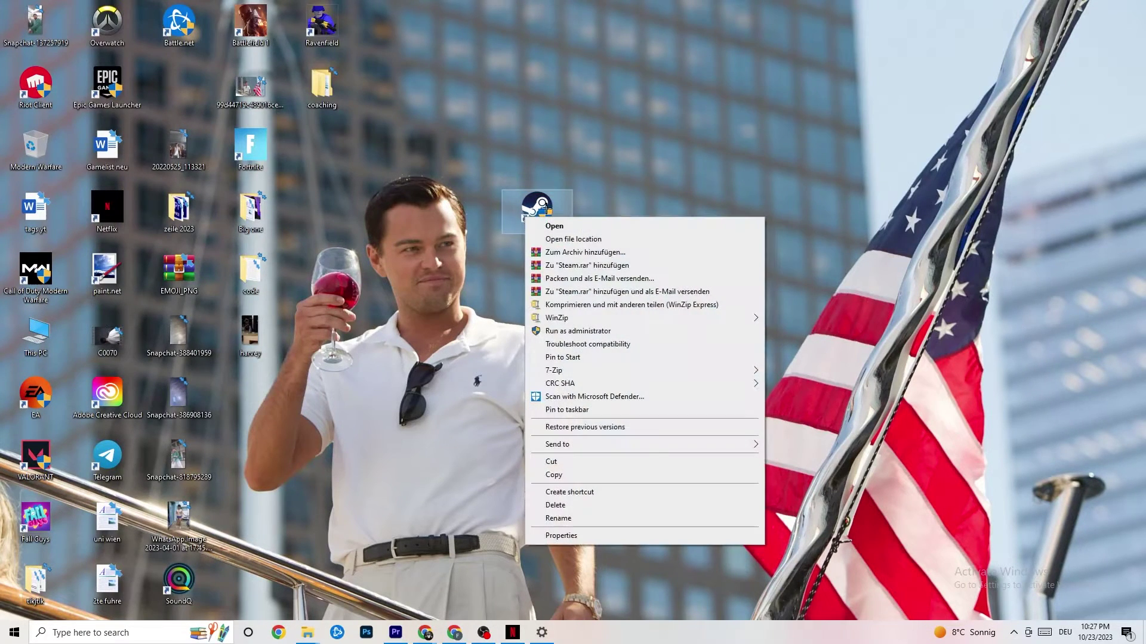
{"action": "left_click", "coordinate": [463, 283]}
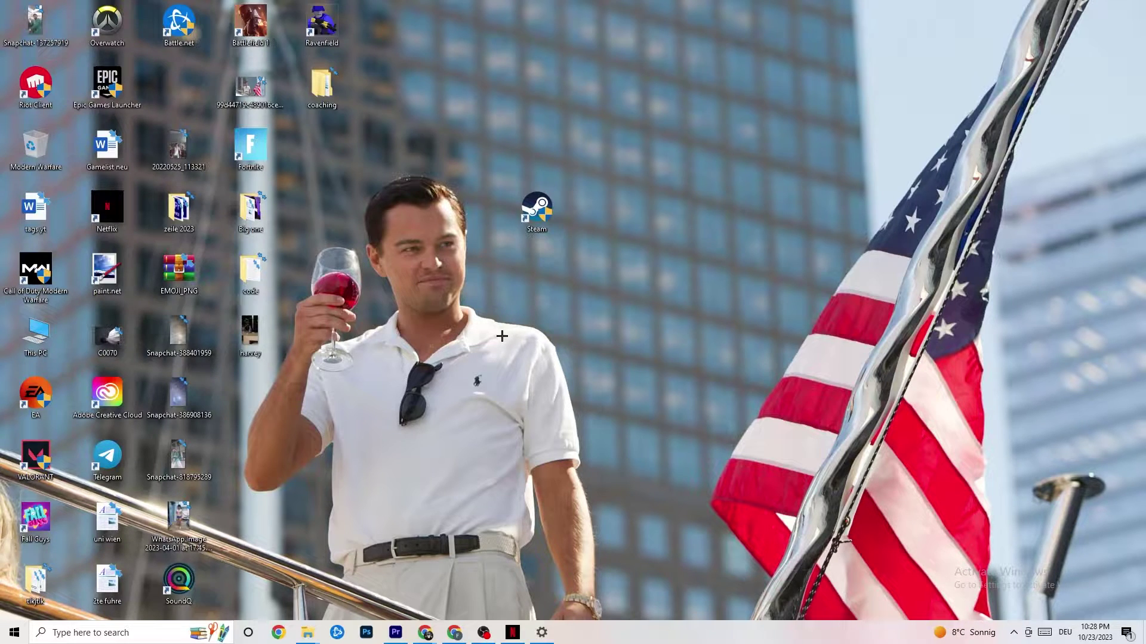
Launch Task Manager from the taskbar menu and maximize its processes view.
{"action": "right_click", "coordinate": [636, 641]}
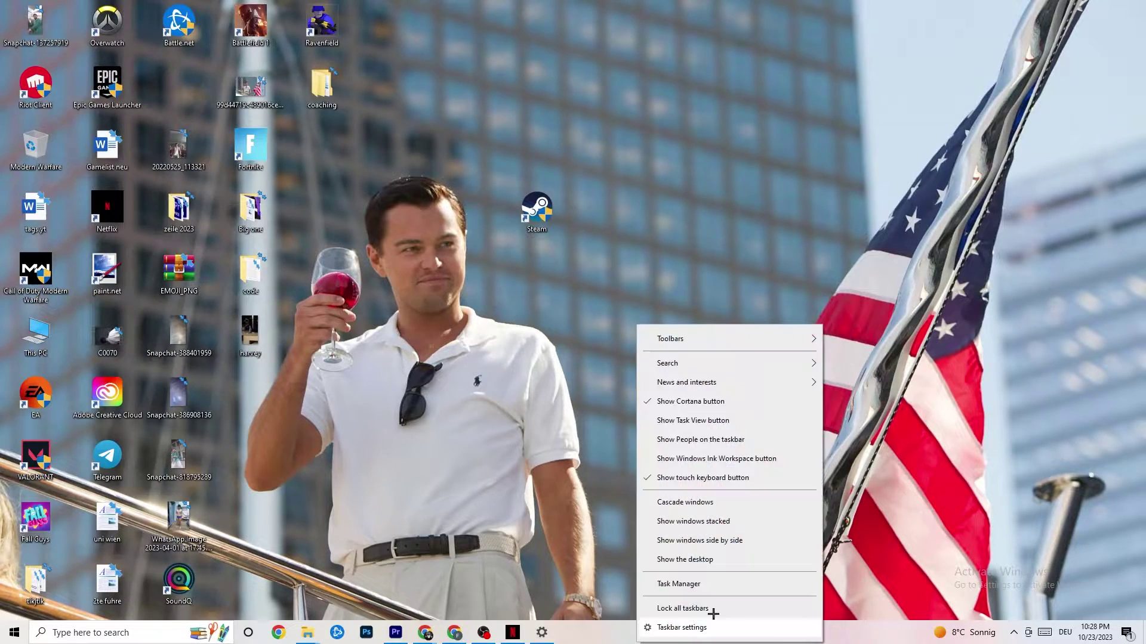
{"action": "left_click", "coordinate": [686, 584]}
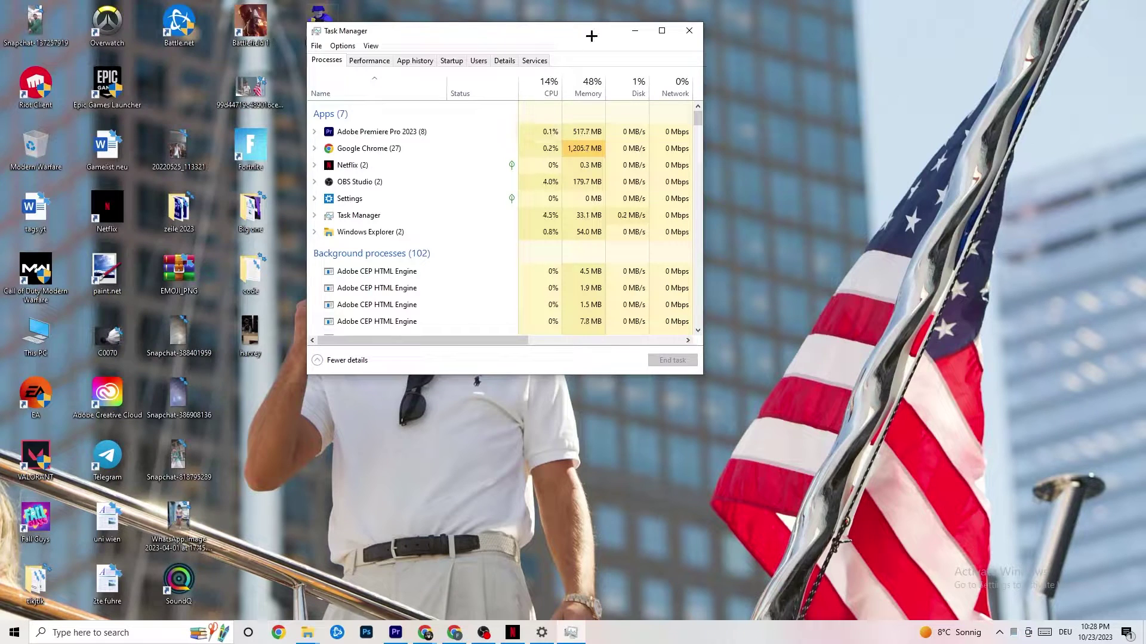
{"action": "left_click", "coordinate": [661, 31]}
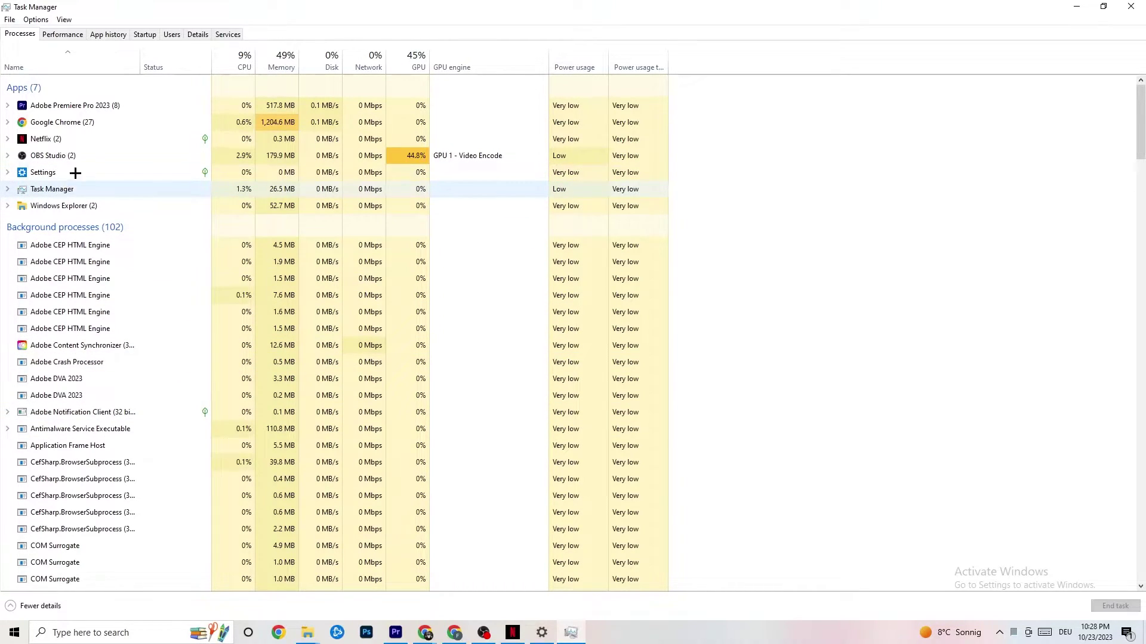
Leave Google Chrome running and switch Task Manager to its Details tab.
{"action": "right_click", "coordinate": [82, 122]}
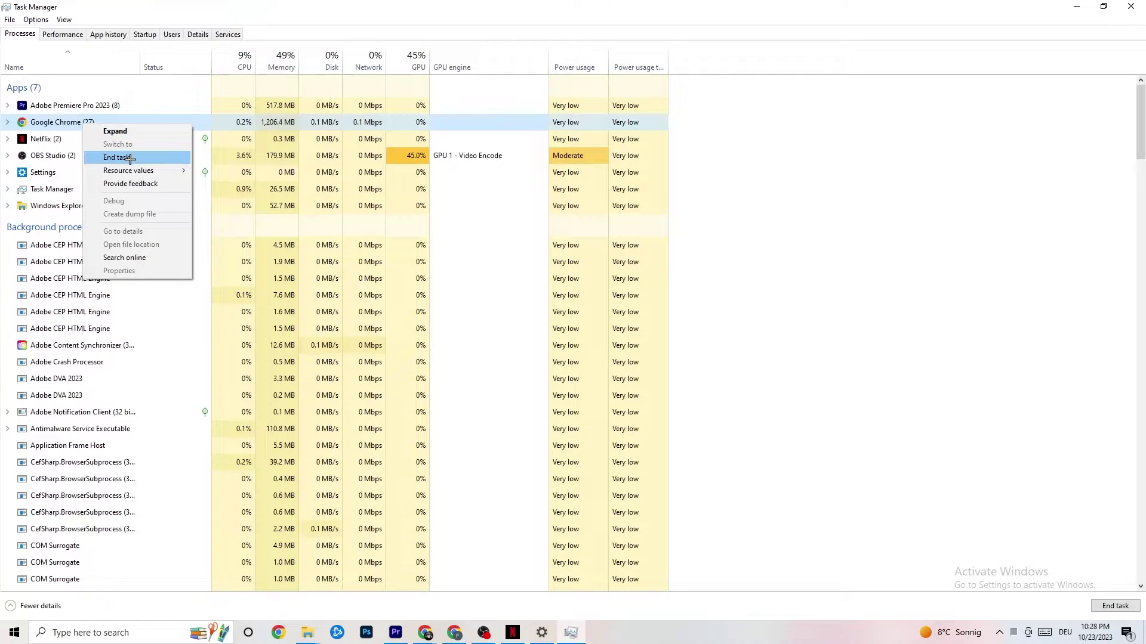
{"action": "left_click", "coordinate": [718, 158]}
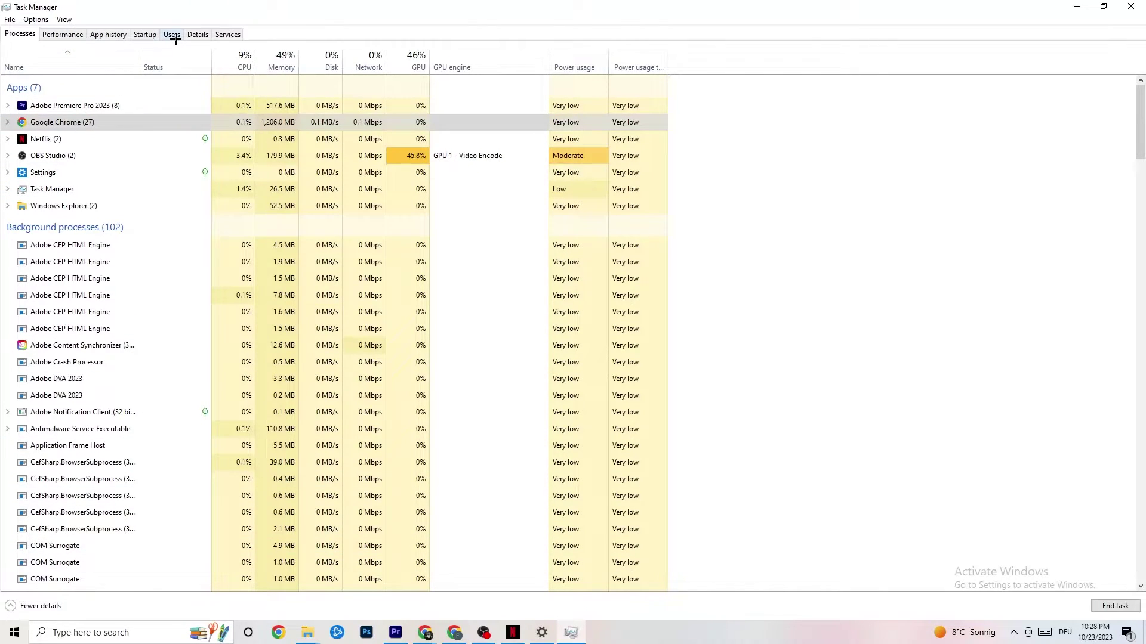
{"action": "left_click", "coordinate": [199, 34]}
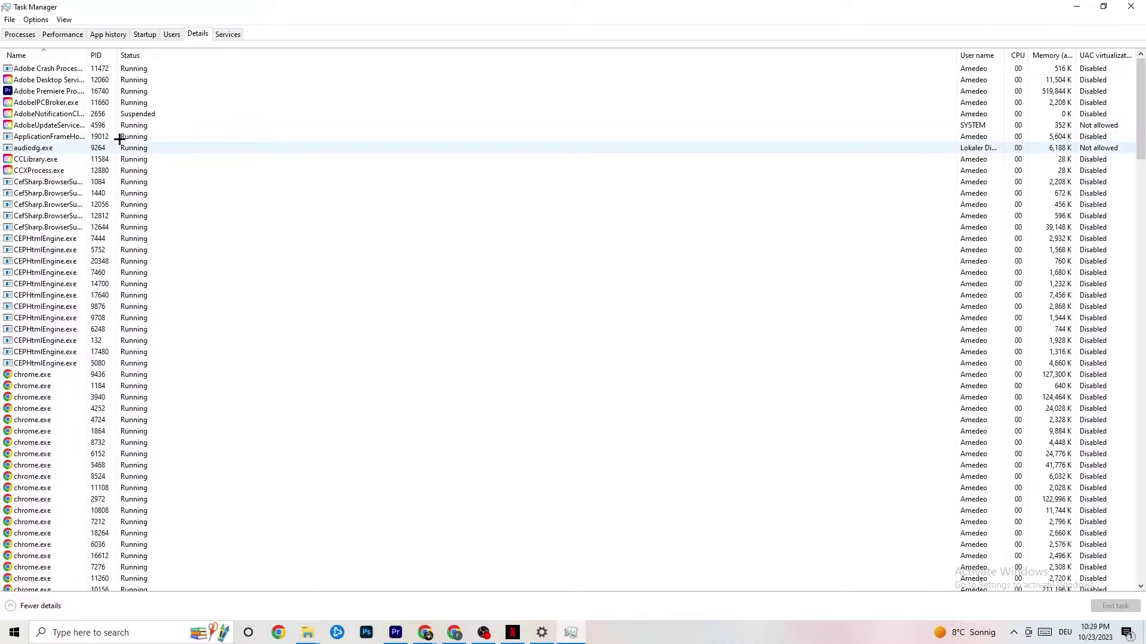
{"action": "right_click", "coordinate": [62, 93]}
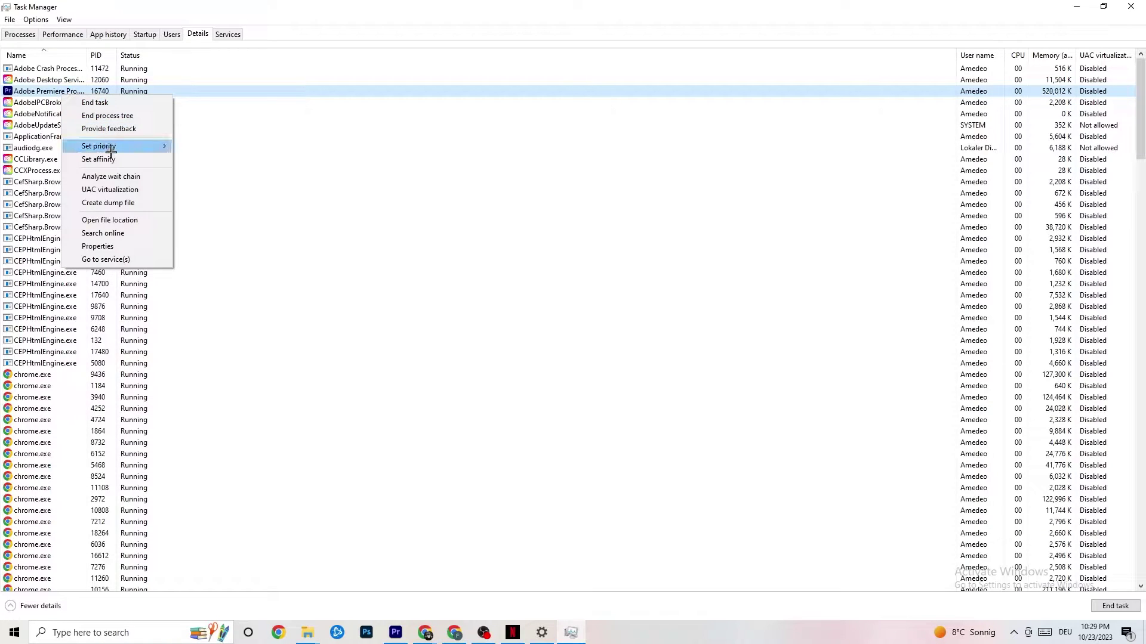
{"action": "mouse_move", "coordinate": [111, 153]}
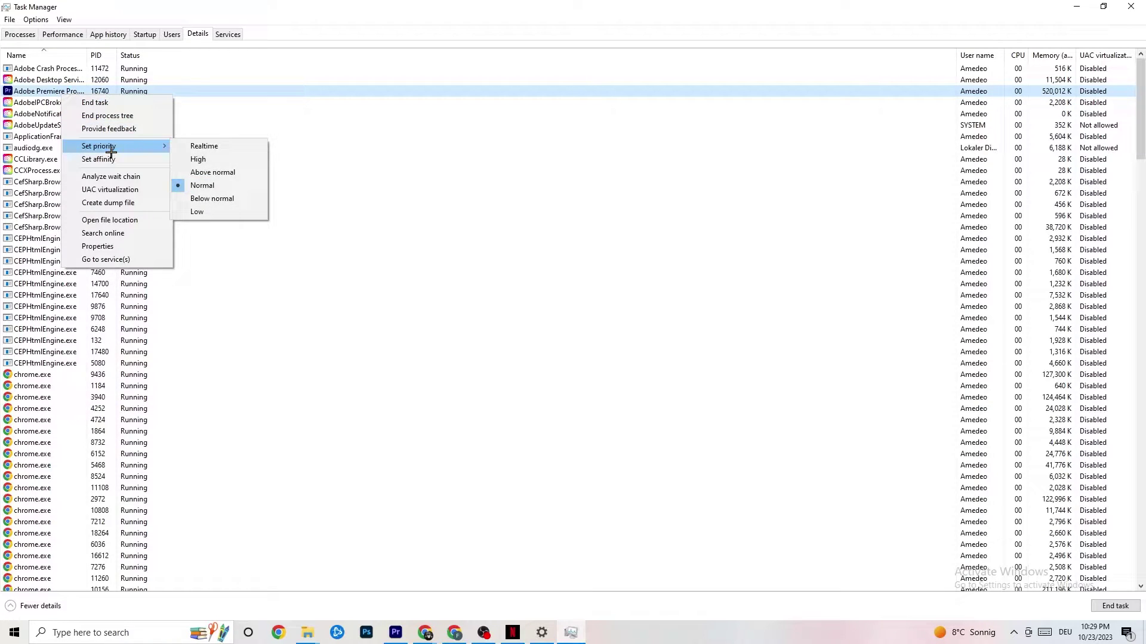
{"action": "left_click", "coordinate": [159, 142]}
{"action": "left_click", "coordinate": [158, 142]}
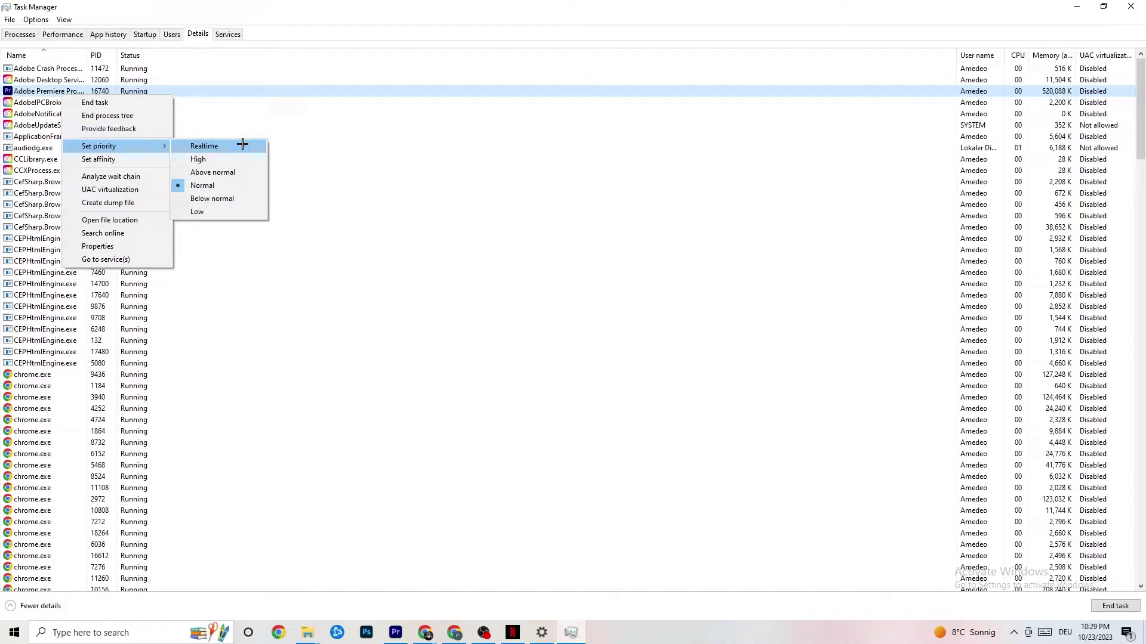
{"action": "left_click", "coordinate": [311, 126]}
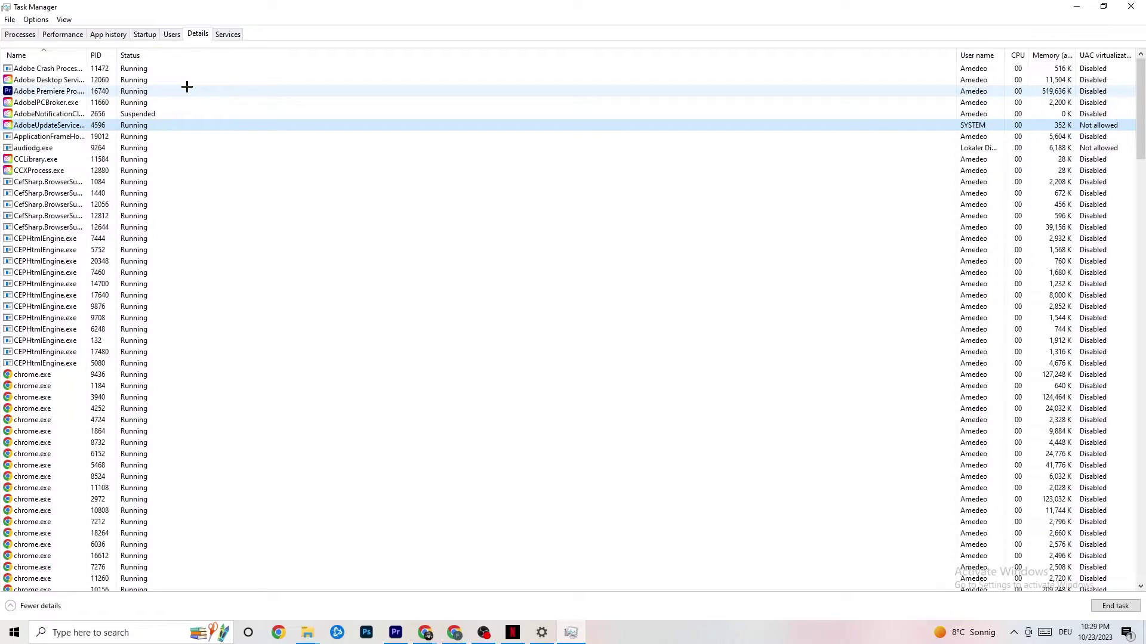
Review the Startup list, including the Razer Synapse entry, then close Task Manager.
{"action": "left_click", "coordinate": [145, 34]}
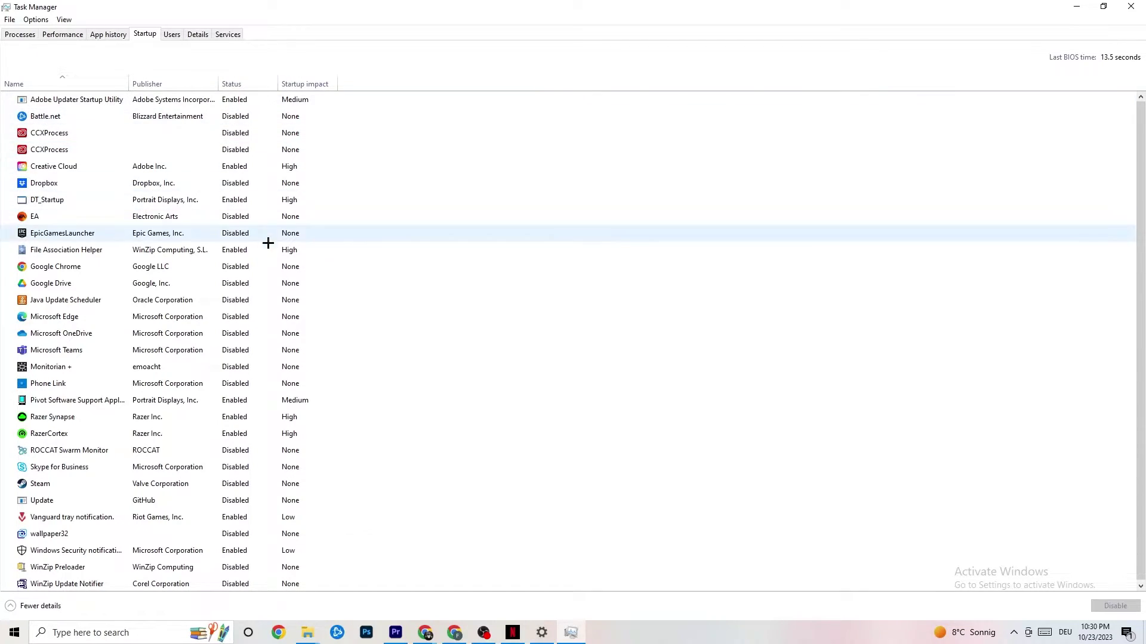
{"action": "right_click", "coordinate": [233, 417]}
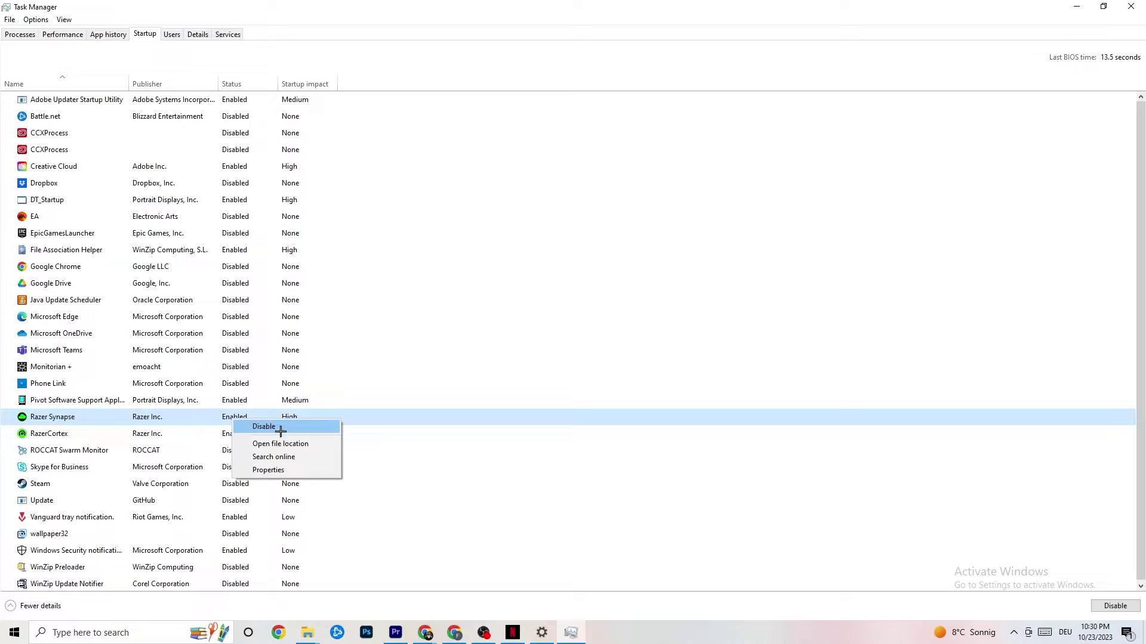
{"action": "left_click", "coordinate": [590, 60]}
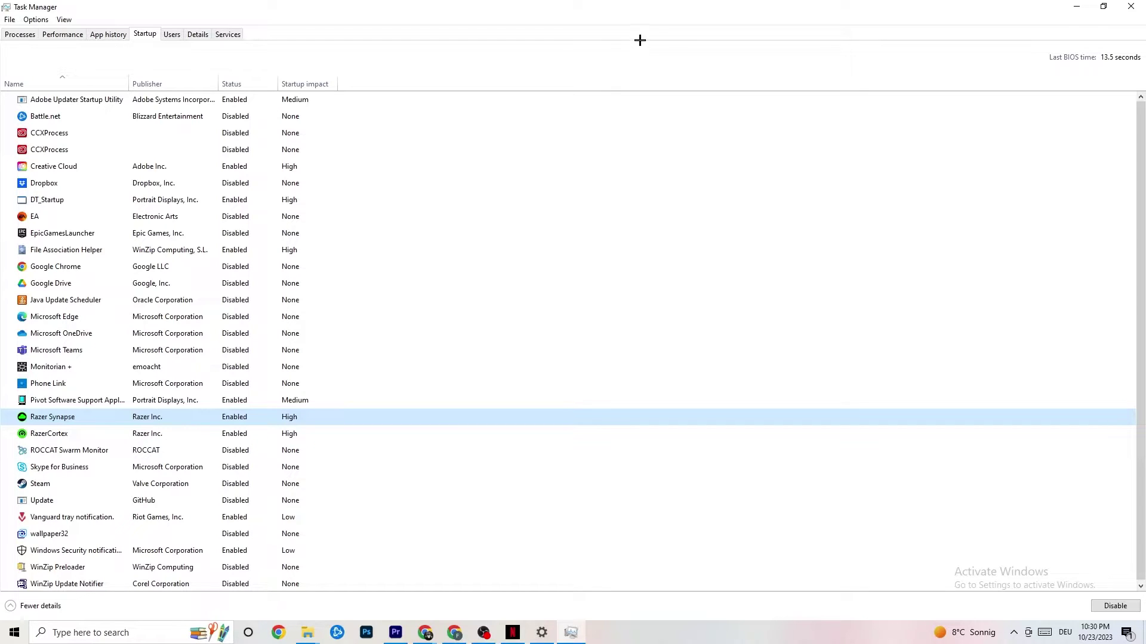
{"action": "left_click", "coordinate": [1124, 5]}
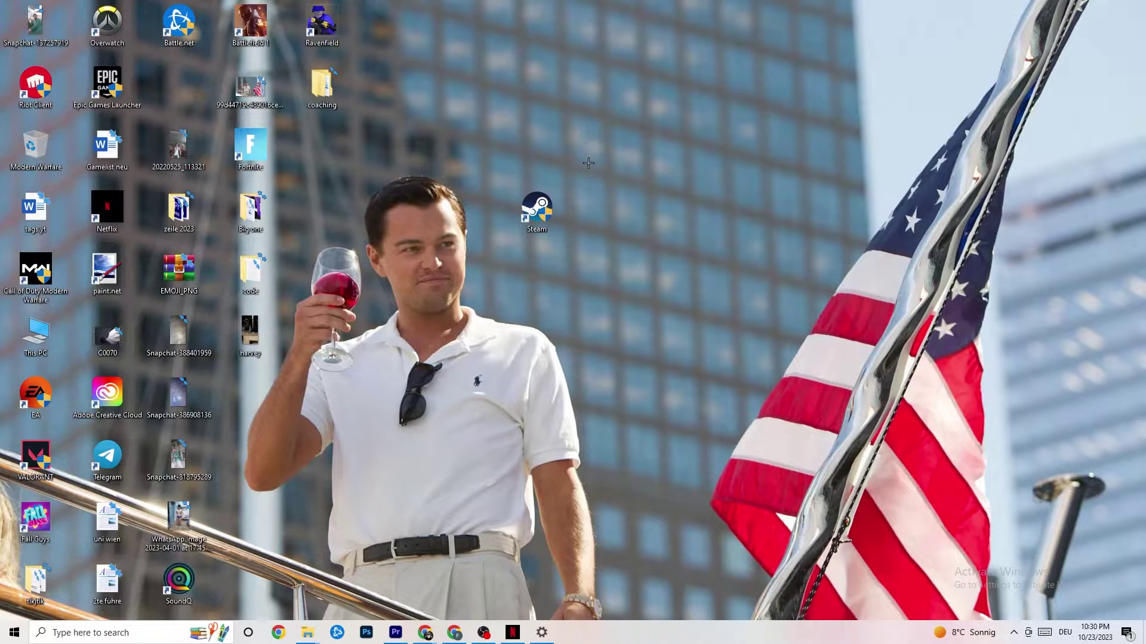
Launch Settings from Start and go to System's Display page.
{"action": "left_click", "coordinate": [12, 634]}
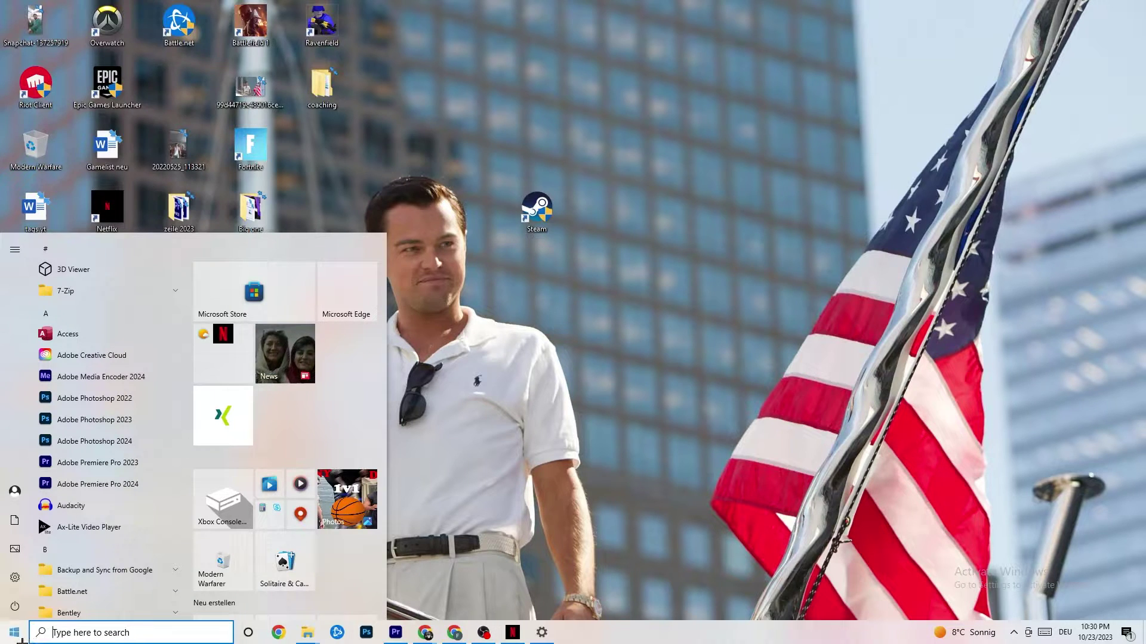
{"action": "left_click", "coordinate": [15, 577]}
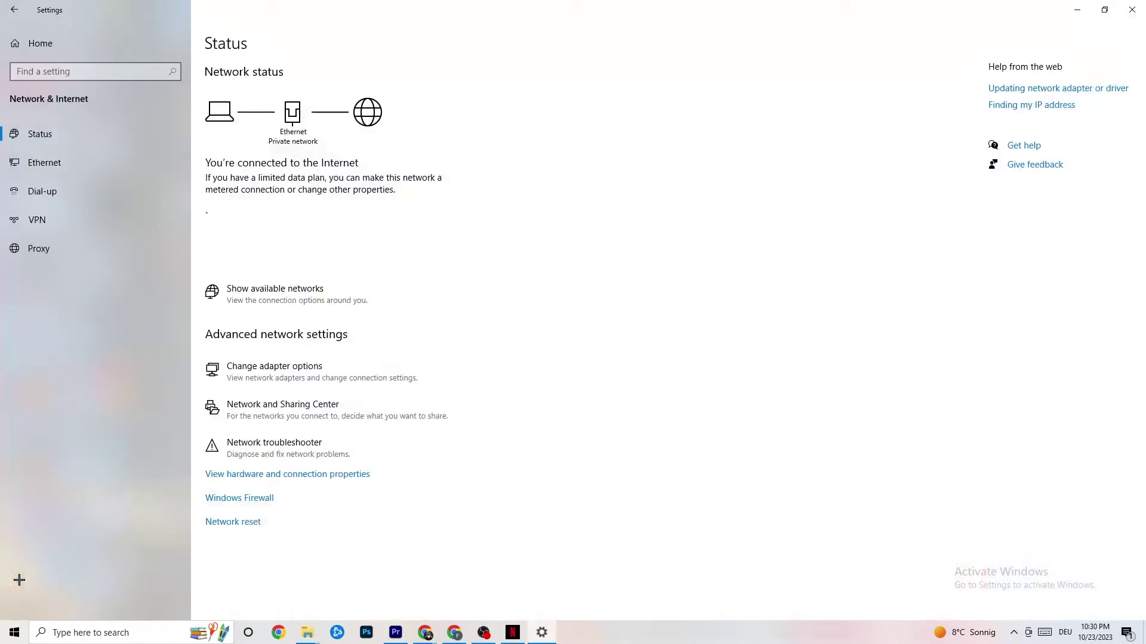
{"action": "left_click", "coordinate": [40, 43]}
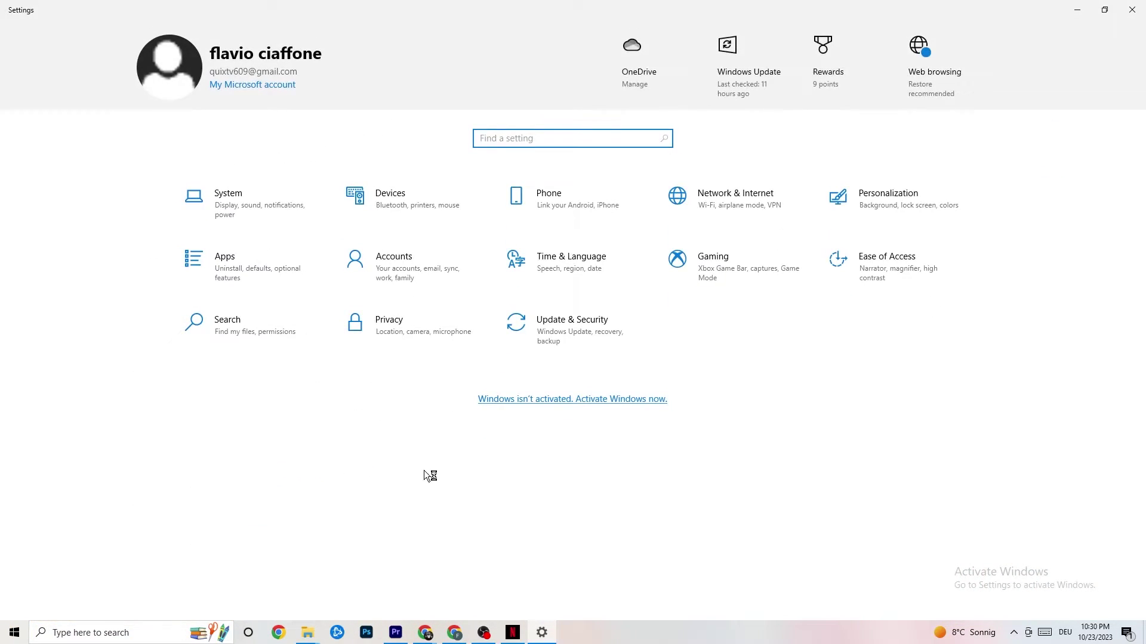
{"action": "left_click", "coordinate": [251, 201]}
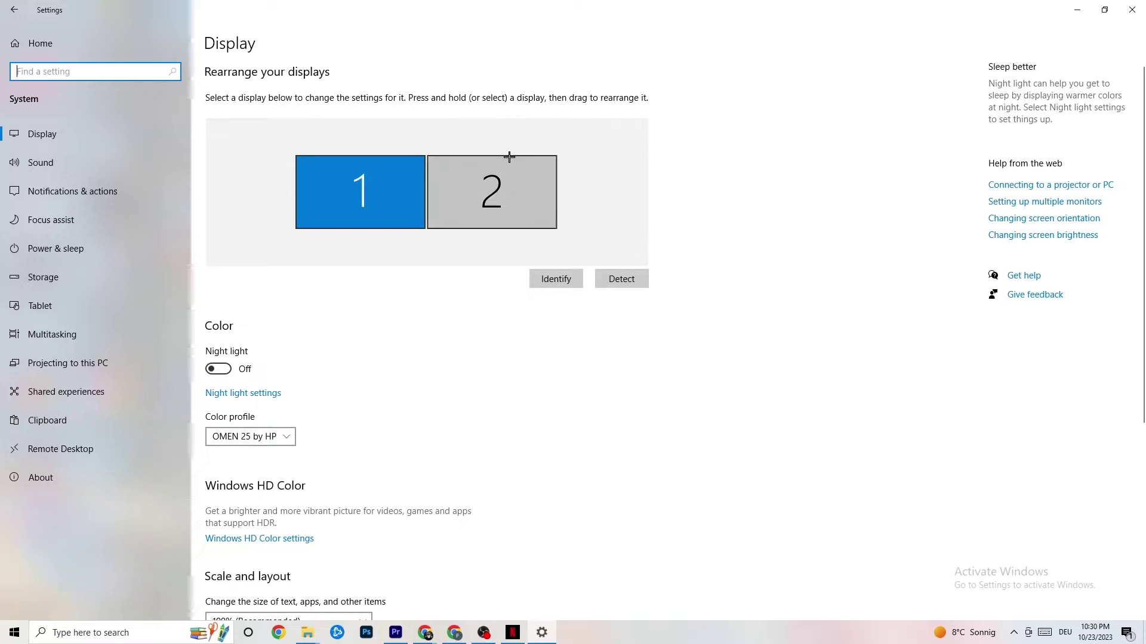
Keep display text scaling at 100%, then go to Power & sleep.
{"action": "scroll", "coordinate": [558, 136], "scroll_direction": "down", "scroll_amount": 5}
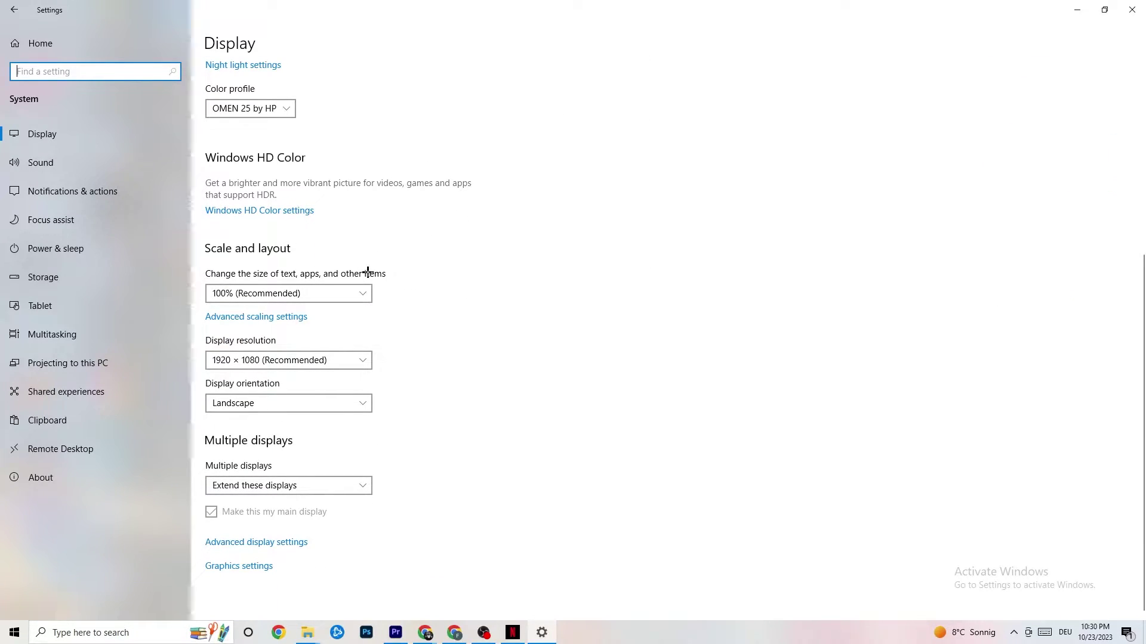
{"action": "left_click", "coordinate": [326, 293]}
{"action": "left_click", "coordinate": [445, 233]}
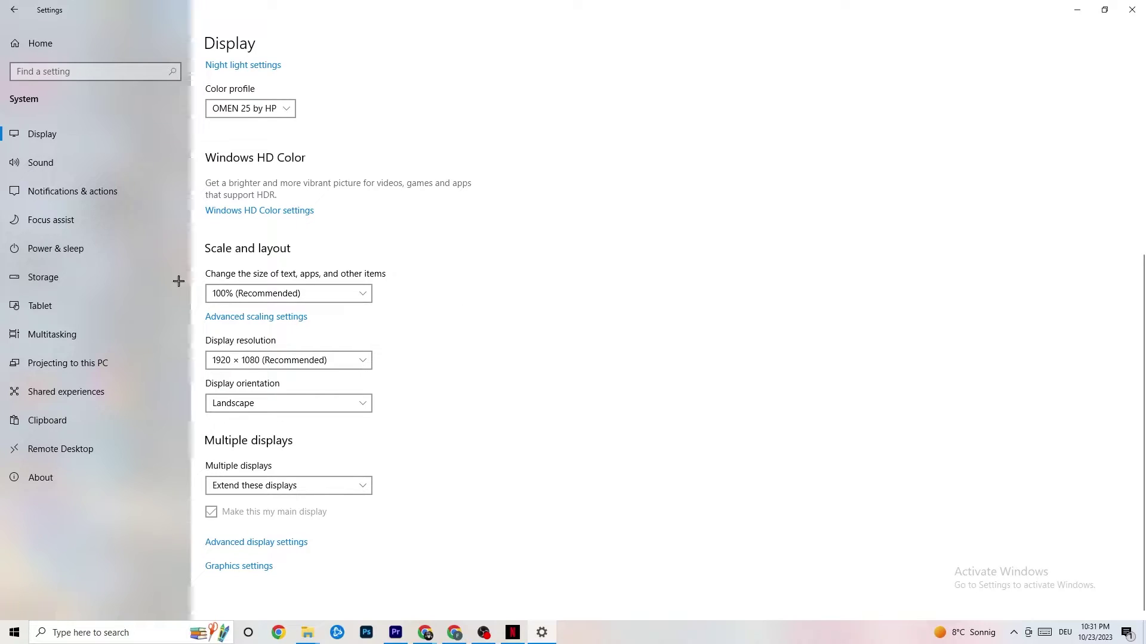
{"action": "left_click", "coordinate": [71, 245]}
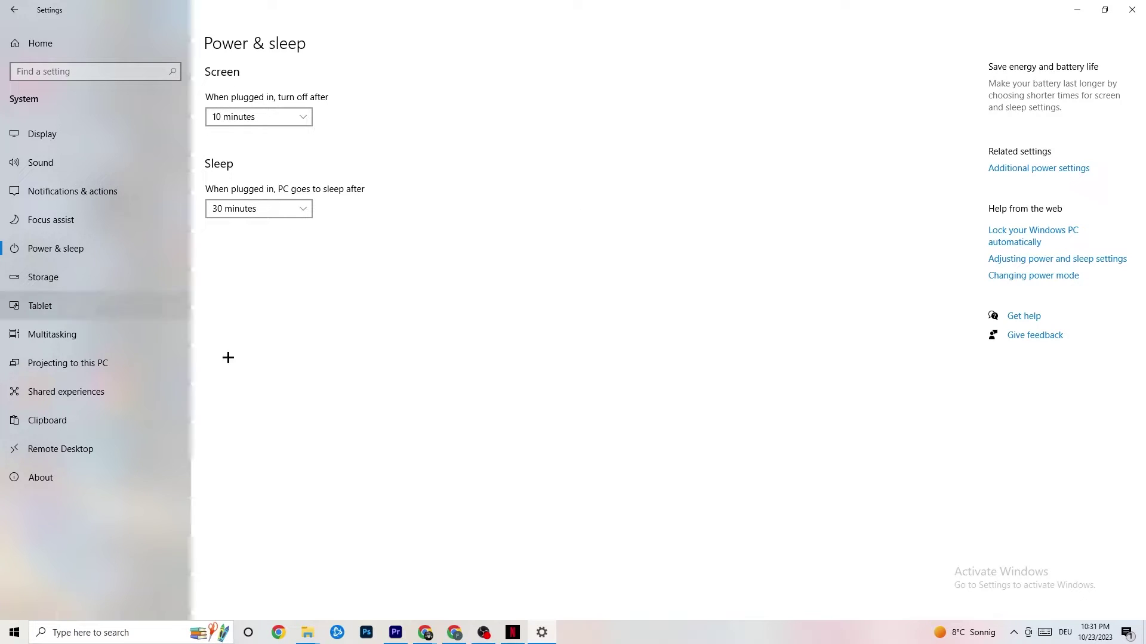
{"action": "left_click", "coordinate": [1059, 169]}
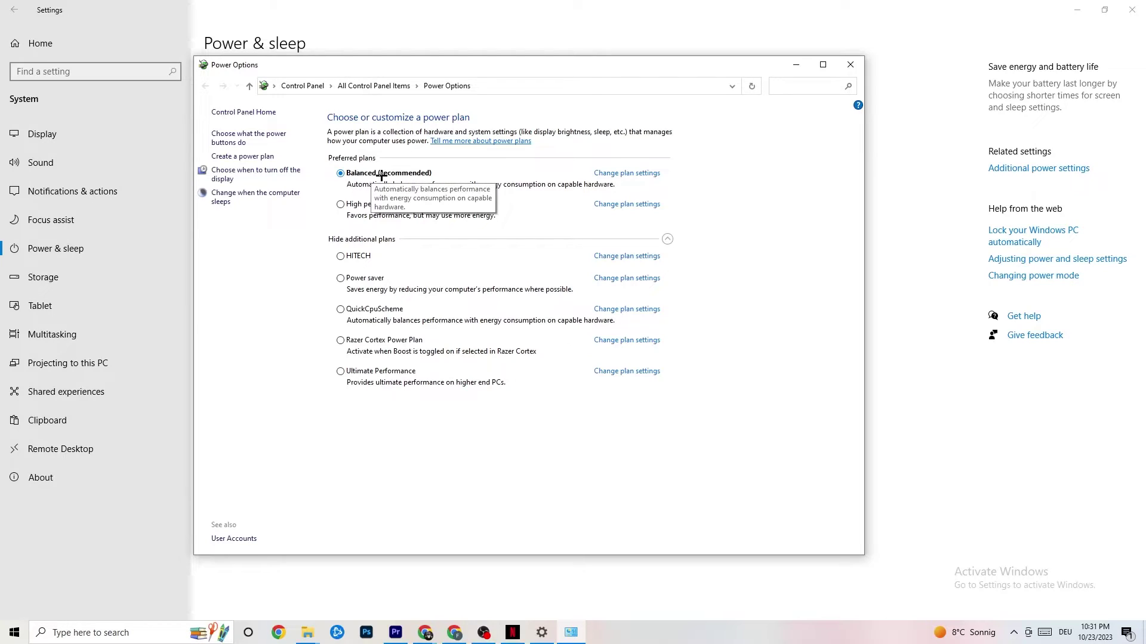
{"action": "left_click", "coordinate": [841, 60]}
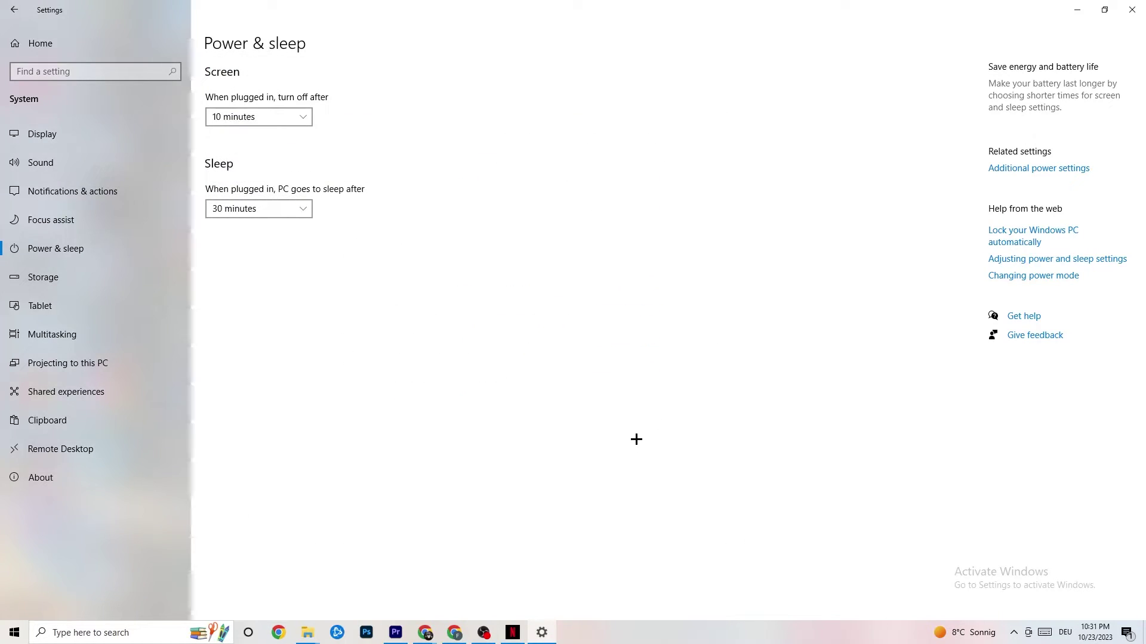
Keep Storage Sense running every week with 14-day recycle-bin deletion, then return home.
{"action": "left_click", "coordinate": [86, 280]}
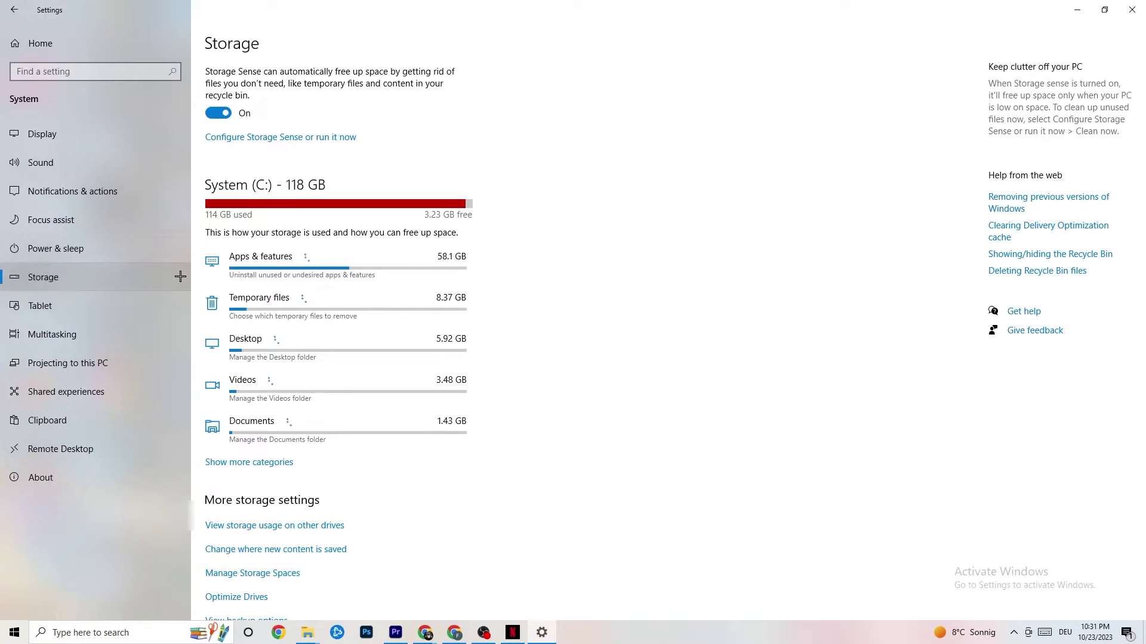
{"action": "left_click", "coordinate": [270, 138]}
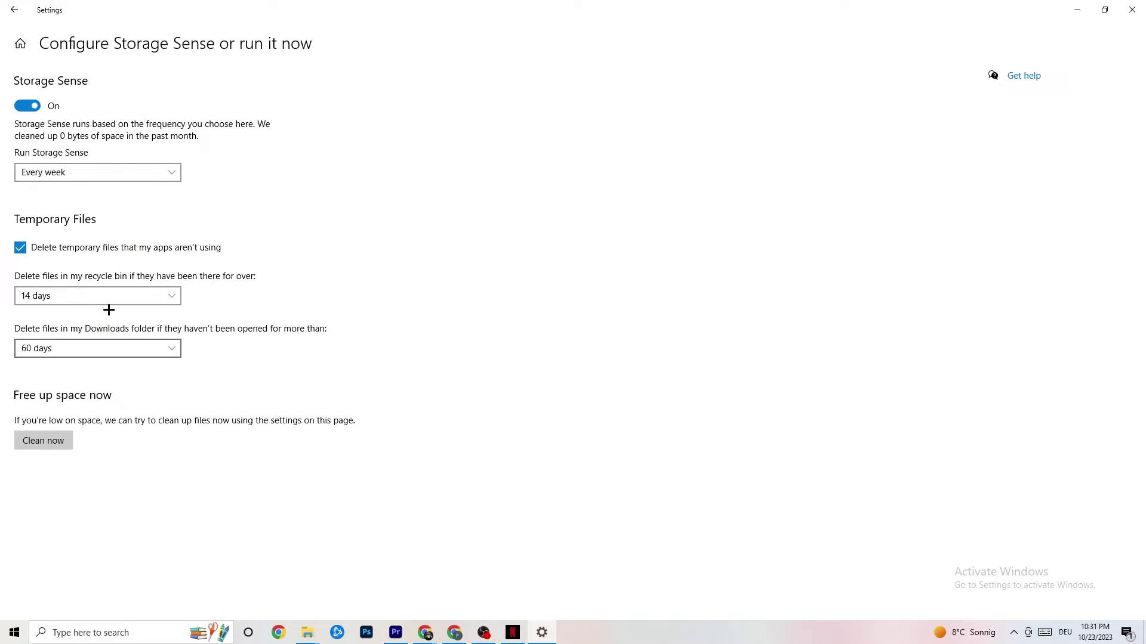
{"action": "left_click", "coordinate": [131, 174]}
{"action": "left_click", "coordinate": [373, 157]}
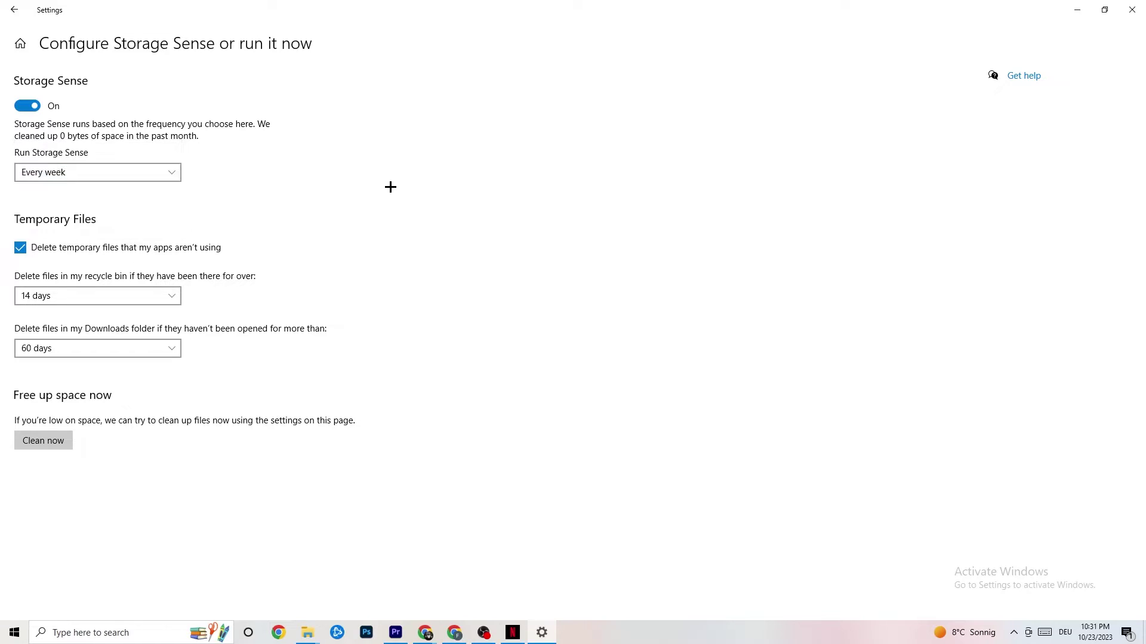
{"action": "left_click", "coordinate": [149, 296]}
{"action": "left_click", "coordinate": [223, 269]}
{"action": "left_click", "coordinate": [13, 8]}
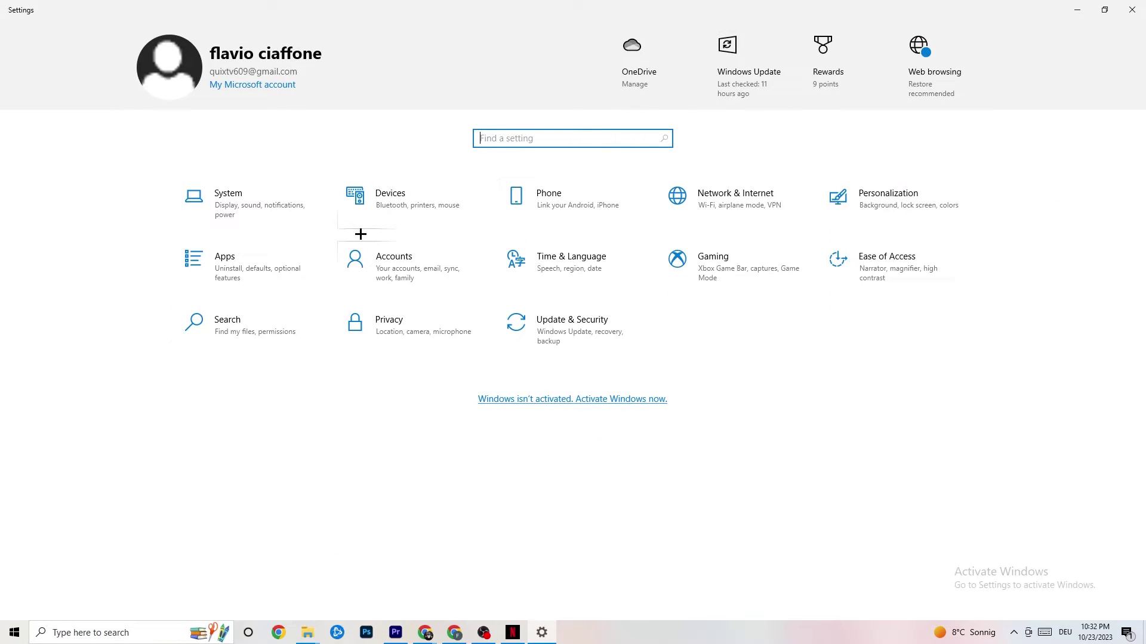
Check Xbox Game Bar and Captures in Gaming, then move to Game Mode.
{"action": "left_click", "coordinate": [763, 272]}
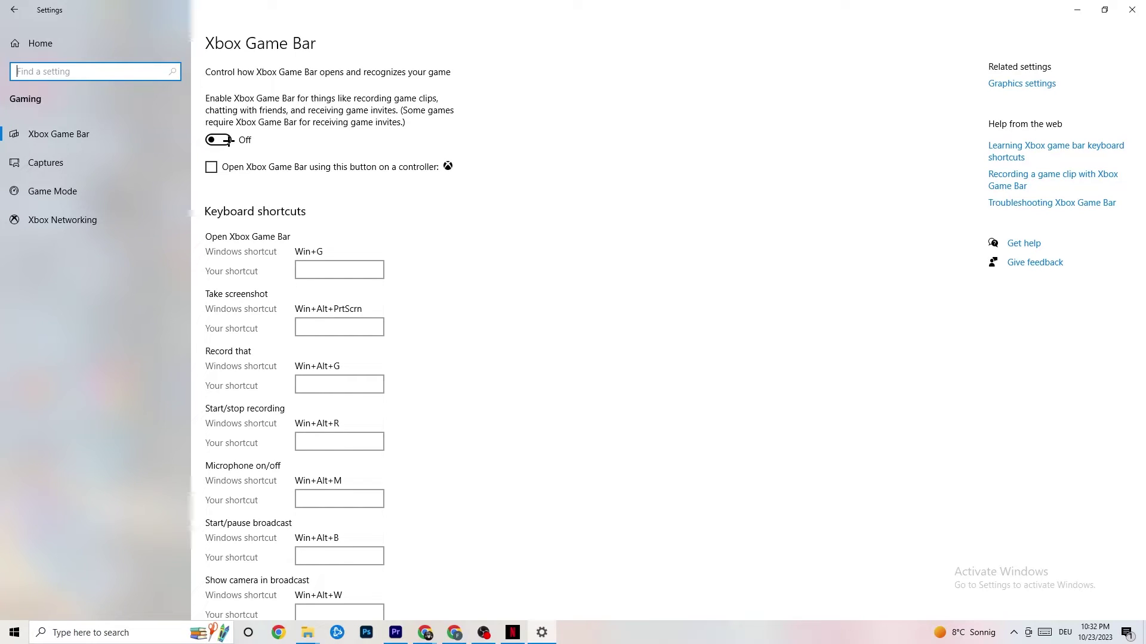
{"action": "left_click", "coordinate": [89, 166]}
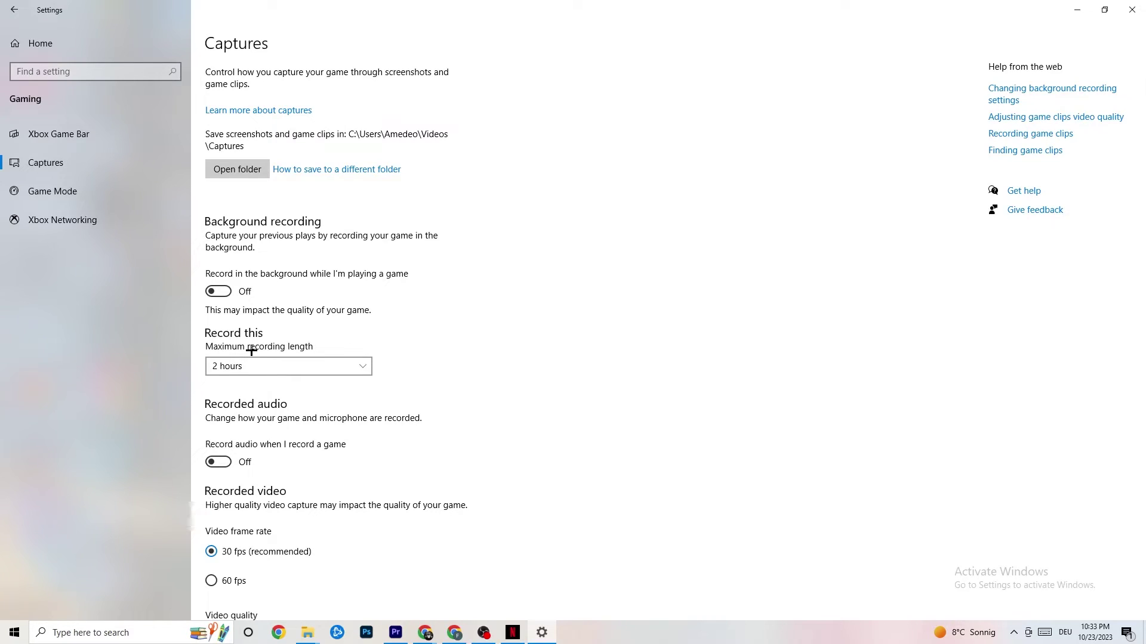
{"action": "left_click", "coordinate": [105, 194]}
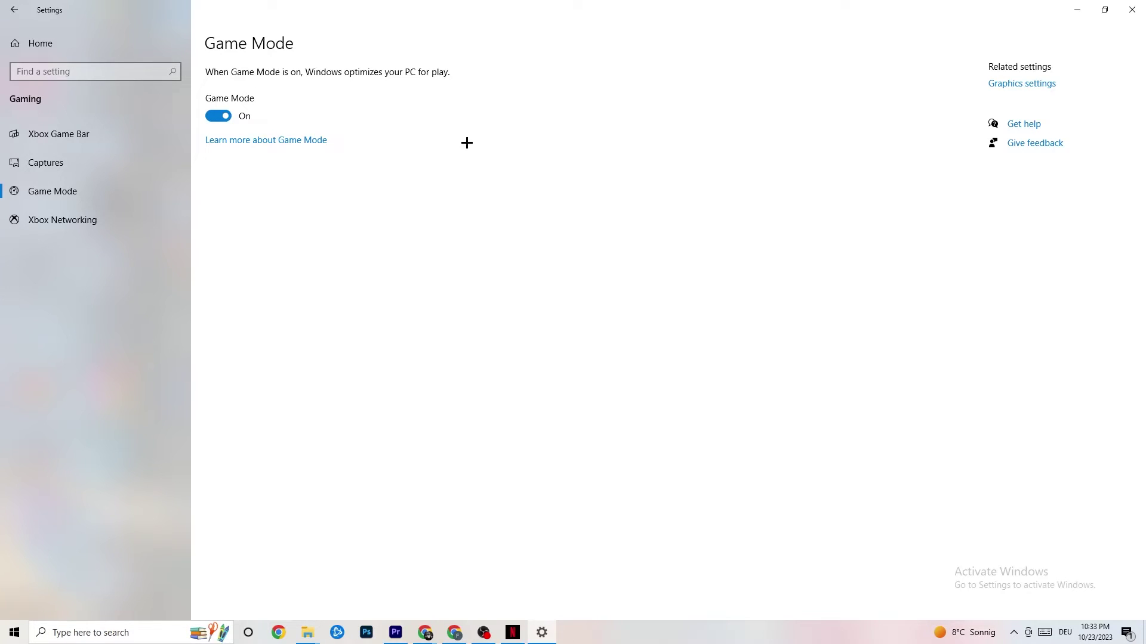
Leave Game Mode switched on and go back to the Settings home page.
{"action": "left_click", "coordinate": [40, 43]}
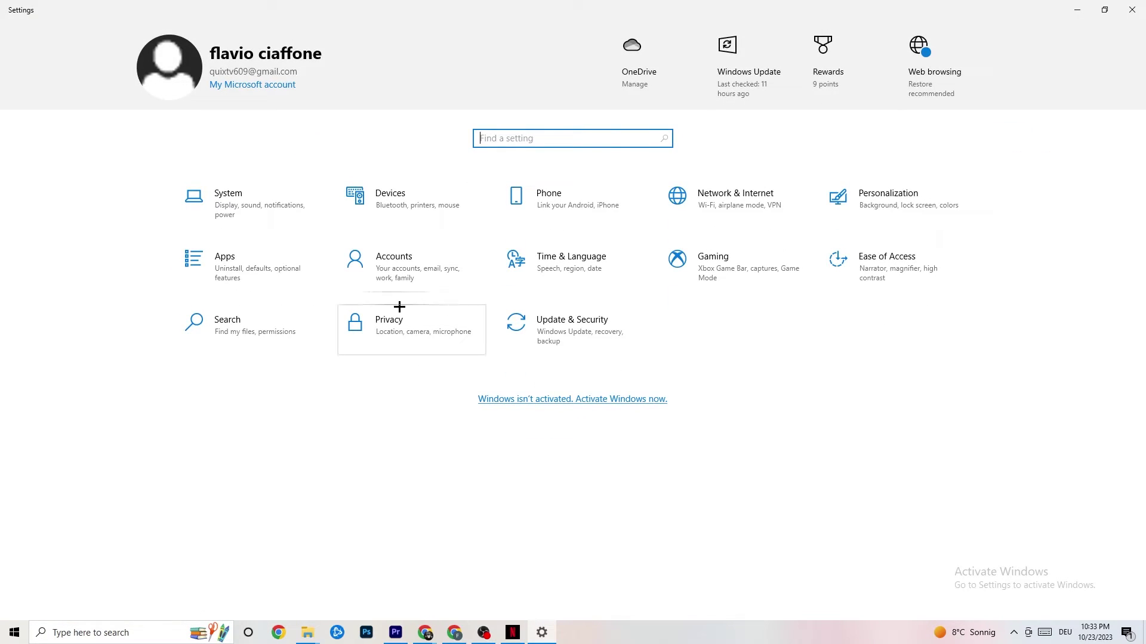
Open Update & Security, view Troubleshoot, then return to the Windows Update page.
{"action": "left_click", "coordinate": [600, 345]}
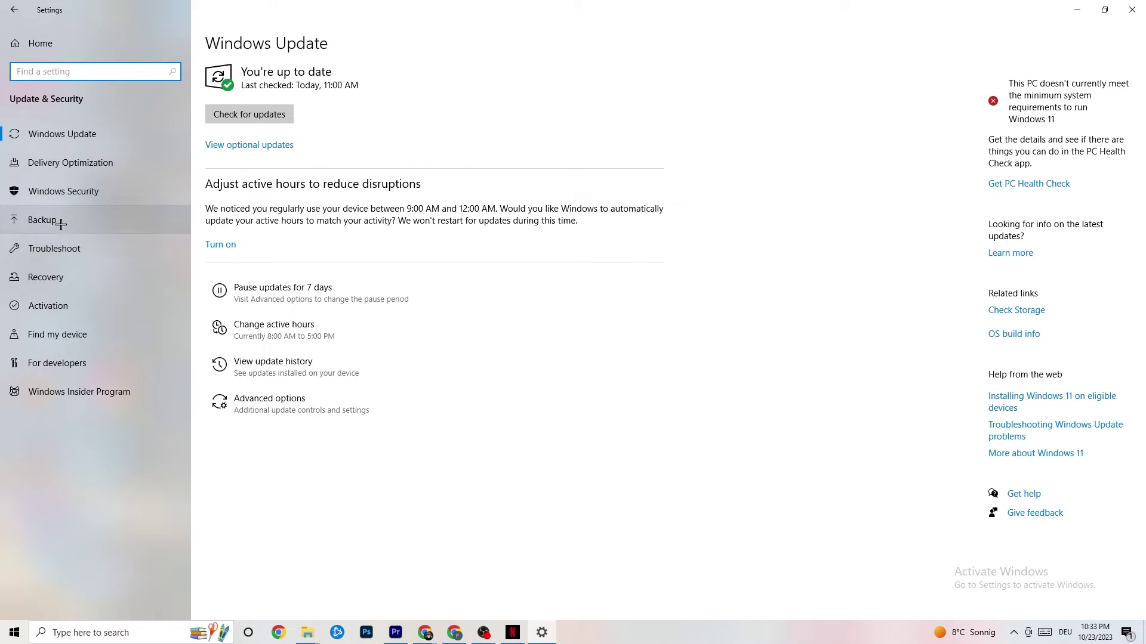
{"action": "left_click", "coordinate": [53, 248]}
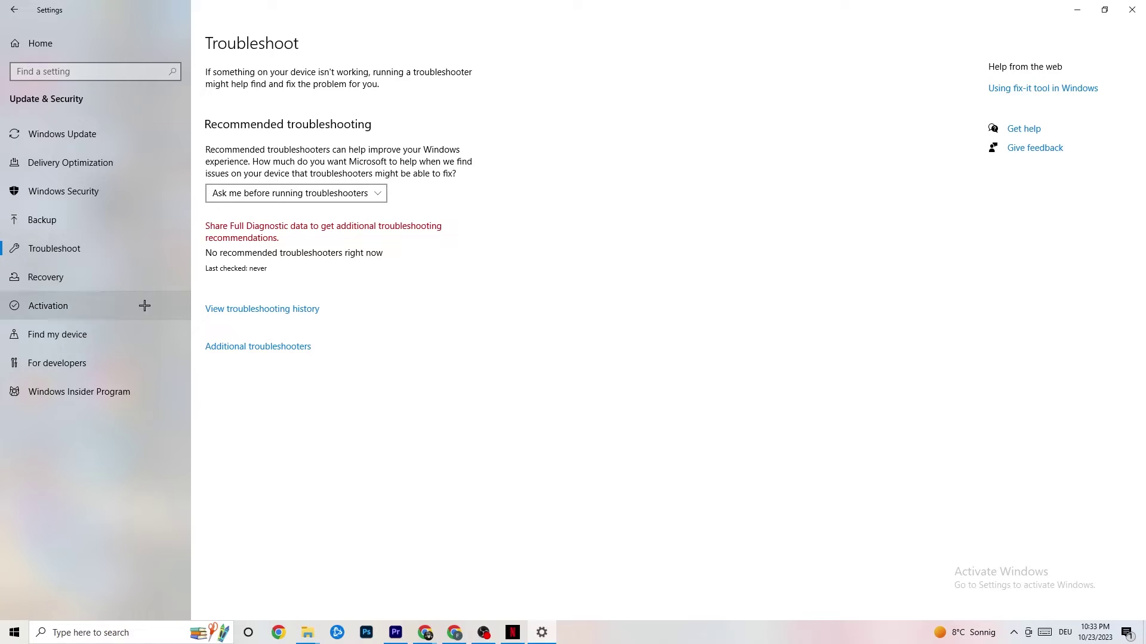
{"action": "left_click", "coordinate": [89, 137]}
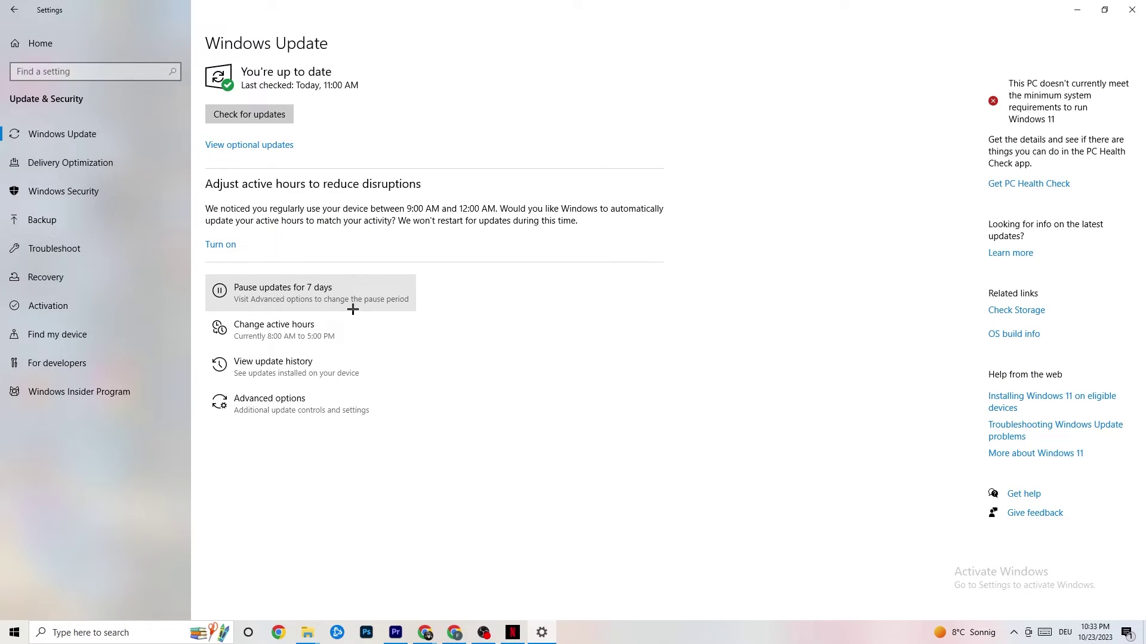